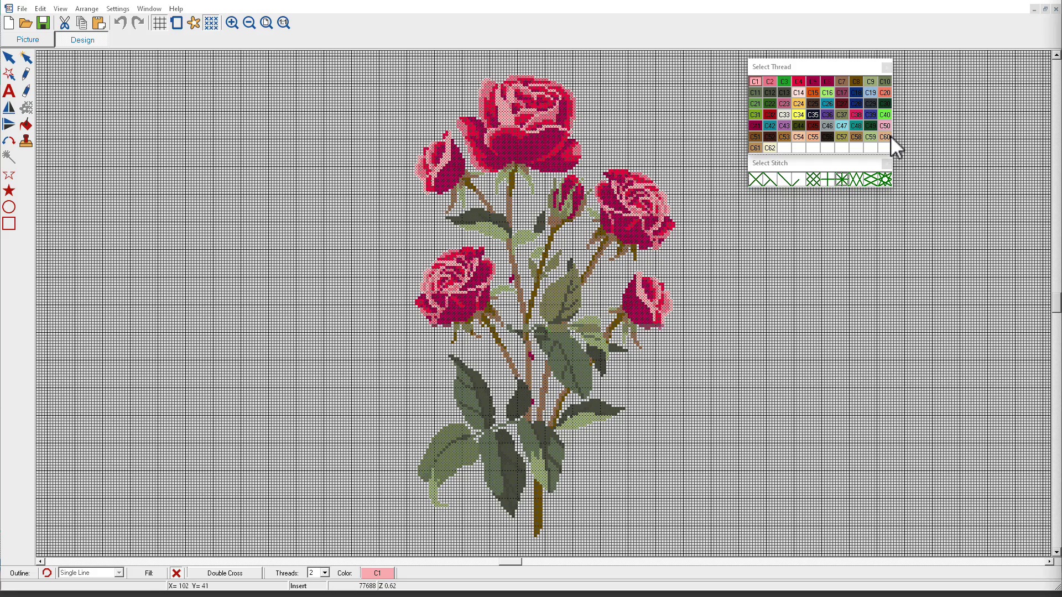
Step: Open Settings > Thread Colors and scroll through the design's 62-thread list
{"action": "left_click", "coordinate": [117, 10]}
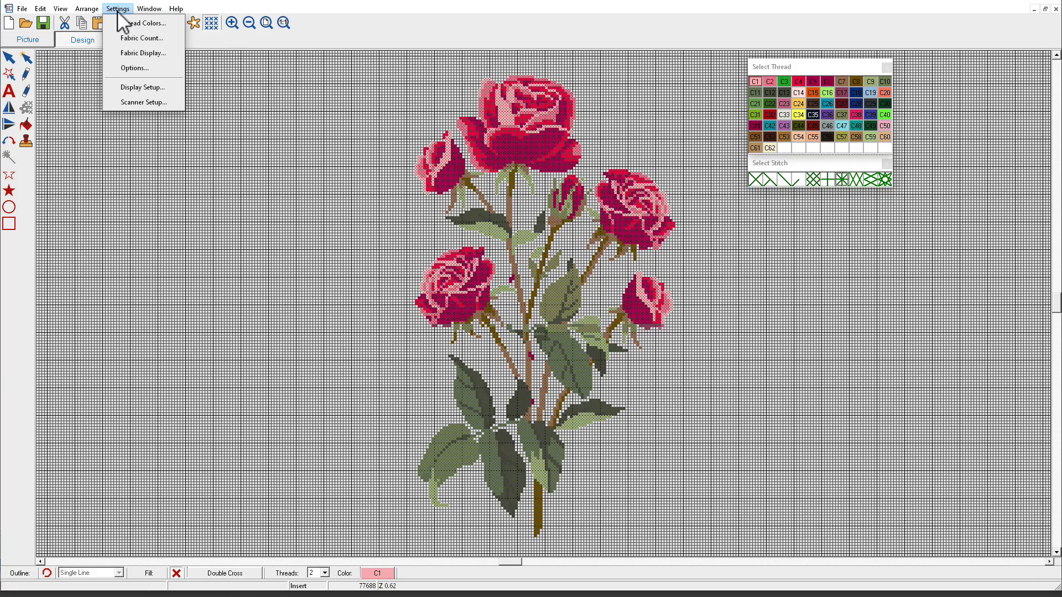
{"action": "left_click", "coordinate": [125, 25]}
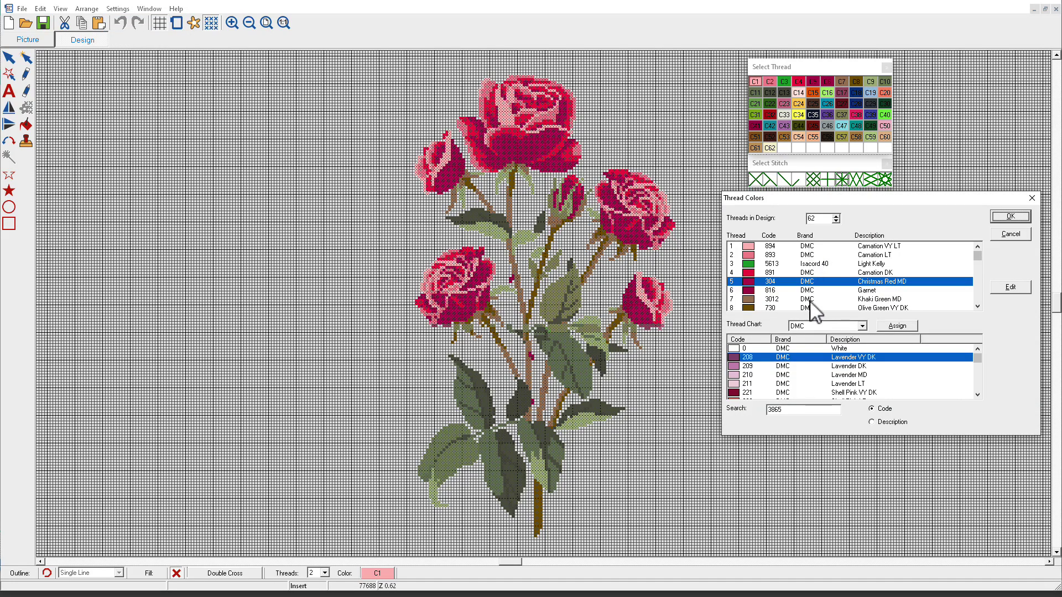
{"action": "left_click", "coordinate": [977, 306]}
{"action": "left_click", "coordinate": [976, 307]}
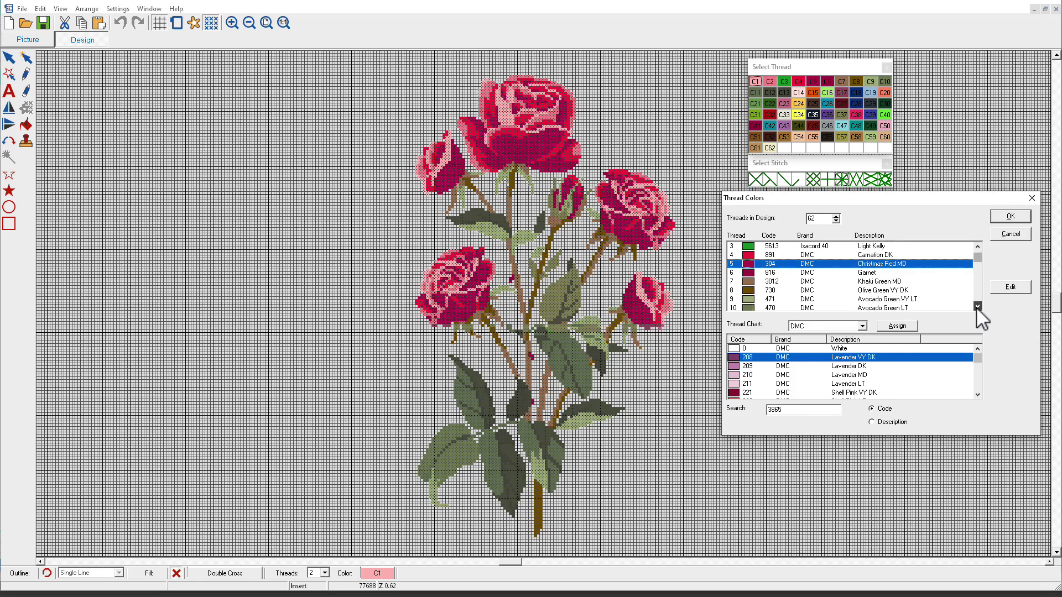
{"action": "left_click", "coordinate": [977, 307]}
{"action": "left_click", "coordinate": [977, 307]}
{"action": "left_click", "coordinate": [976, 306]}
{"action": "left_click", "coordinate": [977, 307]}
{"action": "left_click", "coordinate": [976, 306]}
{"action": "left_click", "coordinate": [977, 307]}
{"action": "left_click", "coordinate": [977, 306]}
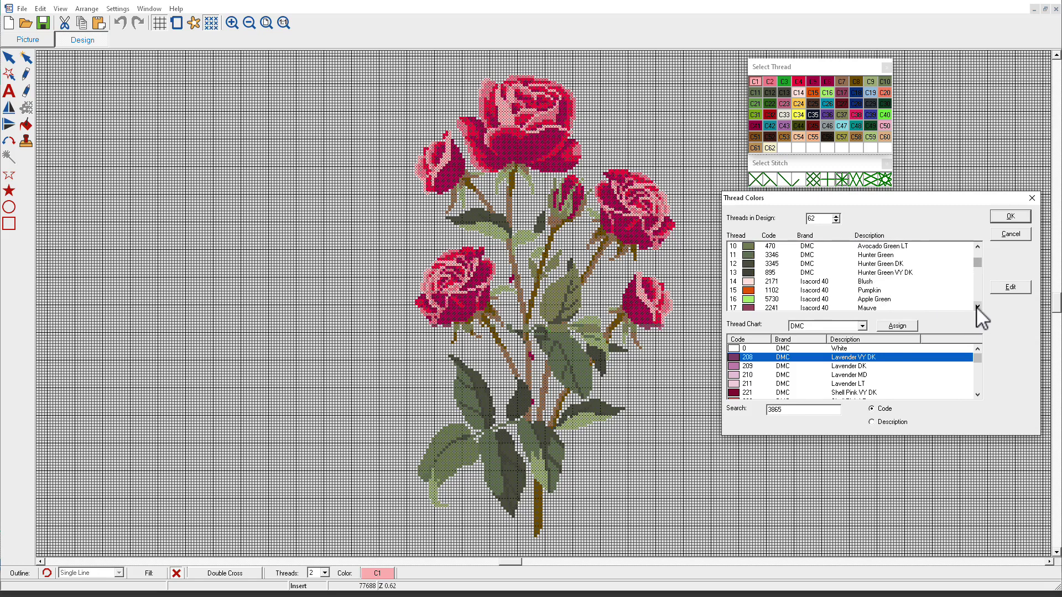
{"action": "left_click", "coordinate": [977, 306]}
{"action": "left_click", "coordinate": [977, 307]}
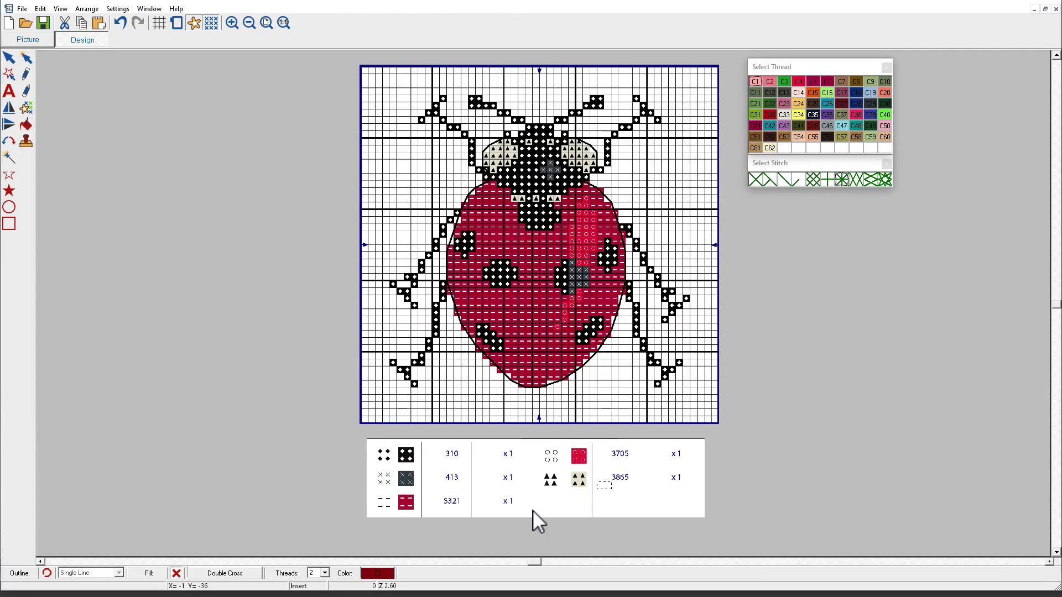
Step: Hide and re-show the Select Thread palette for the ladybug design, then open Settings
{"action": "left_click", "coordinate": [886, 67]}
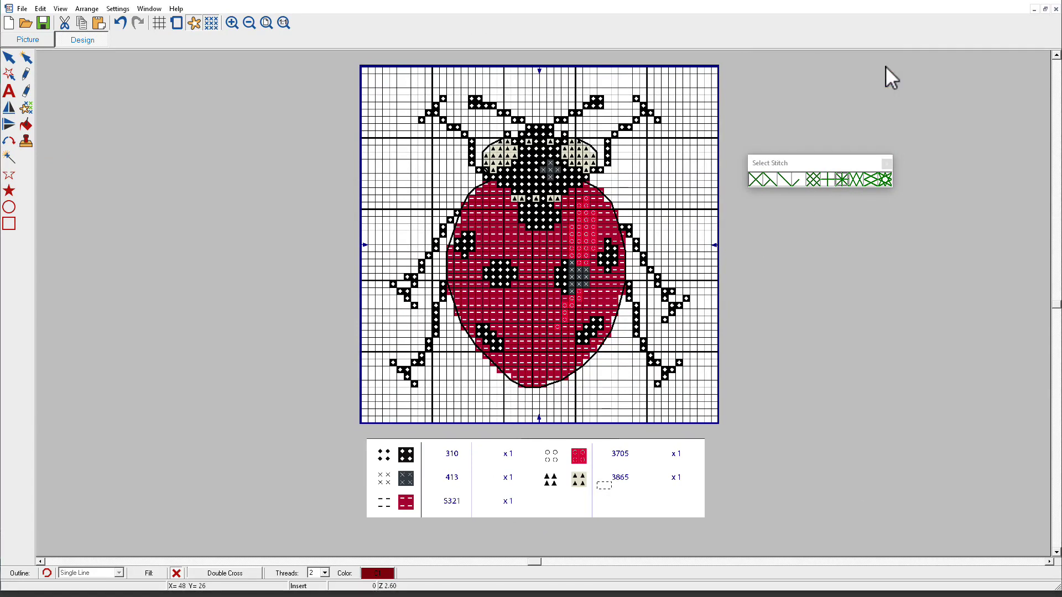
{"action": "left_click", "coordinate": [376, 573]}
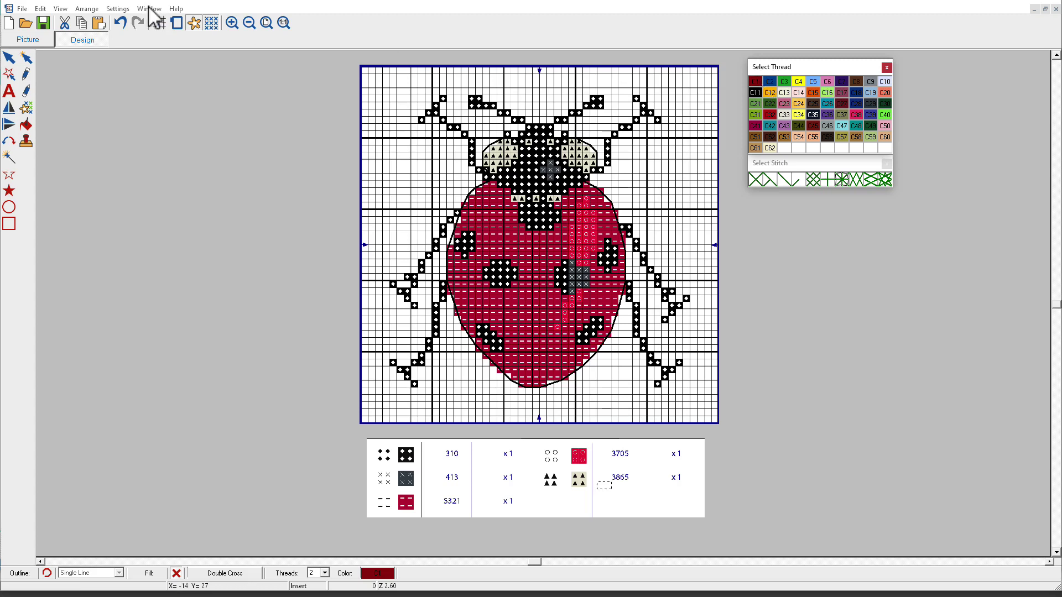
{"action": "left_click", "coordinate": [129, 11]}
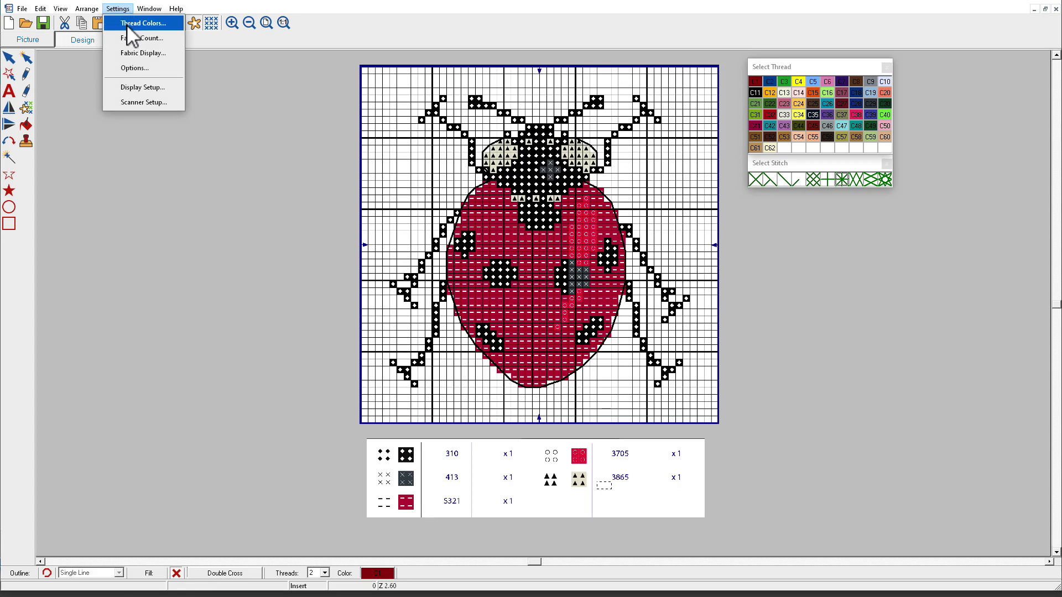
Step: Open the ladybug's Thread Colors, keep the DMC thread chart, and select thread 1 Poinsettia
{"action": "left_click", "coordinate": [133, 24]}
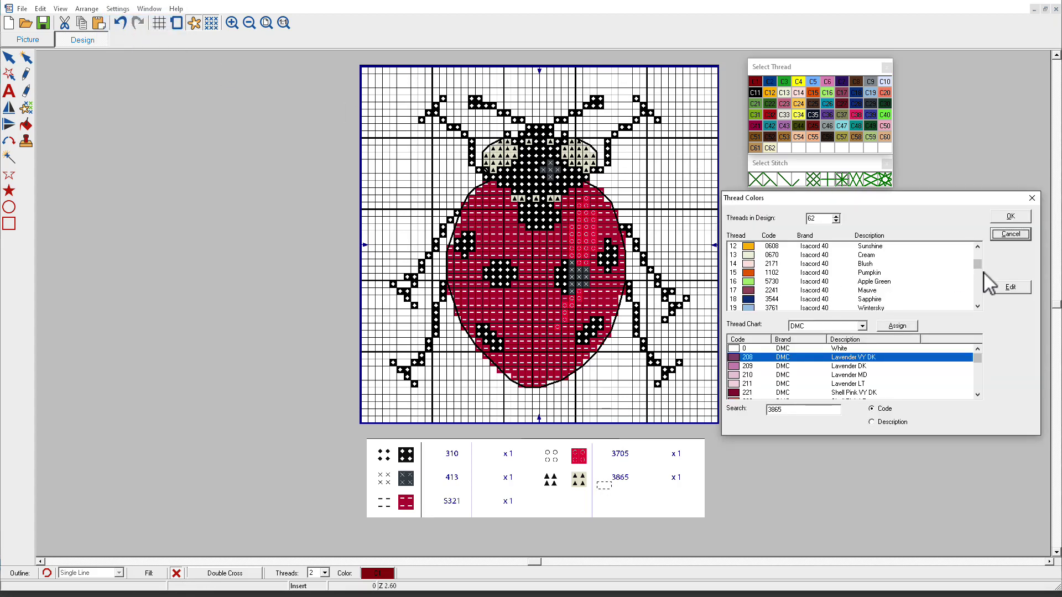
{"action": "left_click_drag", "start_coordinate": [980, 264], "coordinate": [979, 253]}
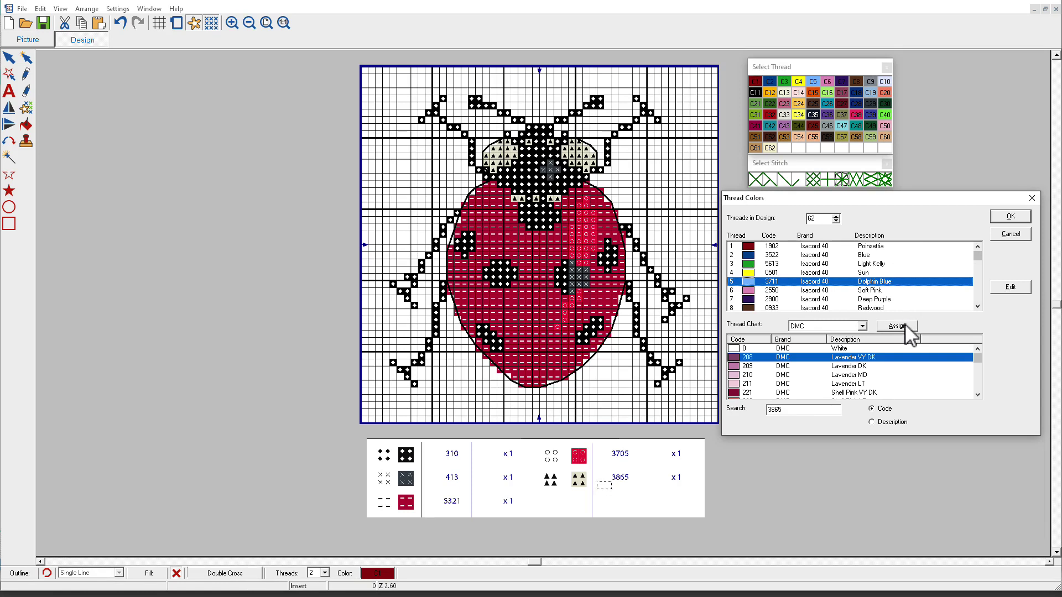
{"action": "left_click", "coordinate": [861, 326]}
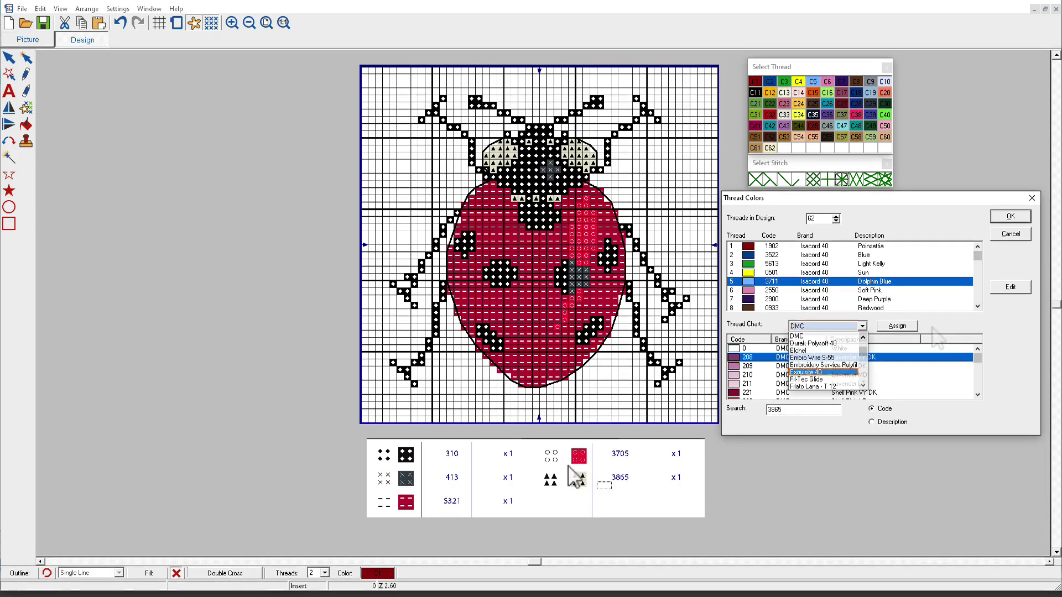
{"action": "left_click", "coordinate": [824, 394]}
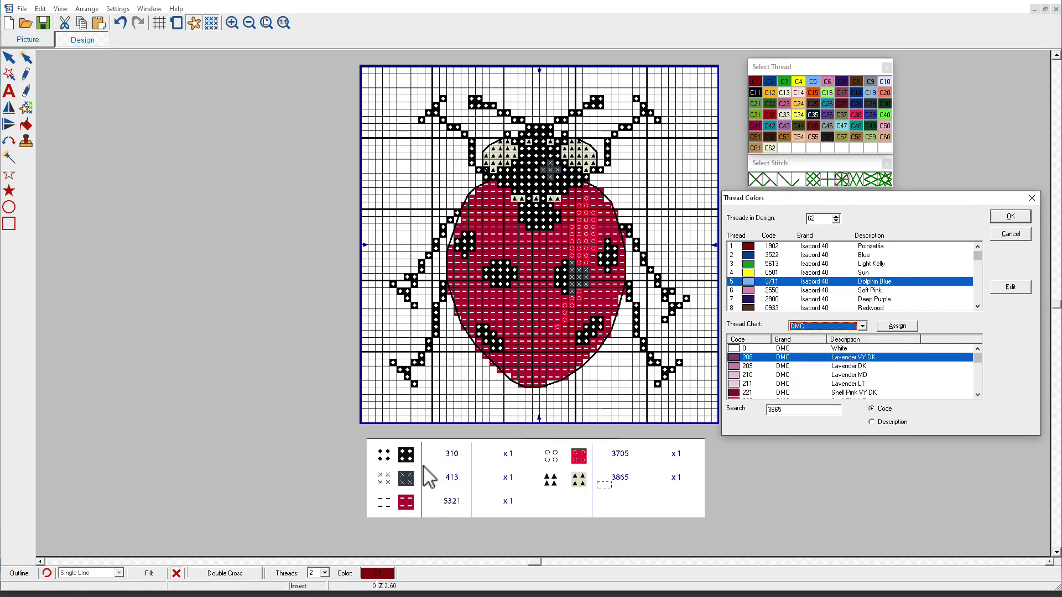
{"action": "left_click", "coordinate": [752, 247]}
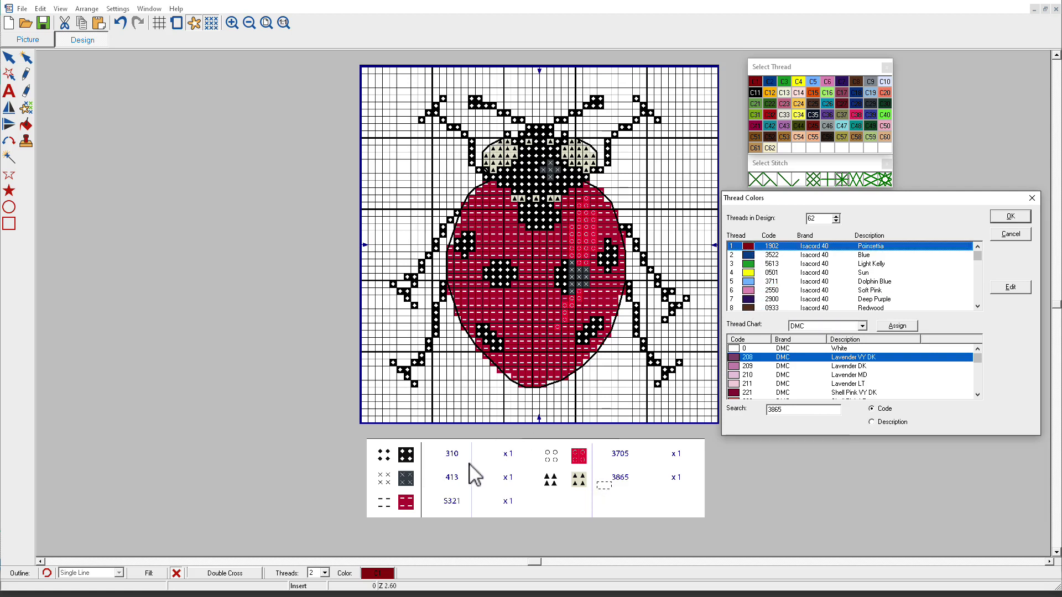
Step: Convert threads 1 and 2 to DMC 310 Black and DMC 413 Pewter Grey DK
{"action": "key", "text": "Tab"}
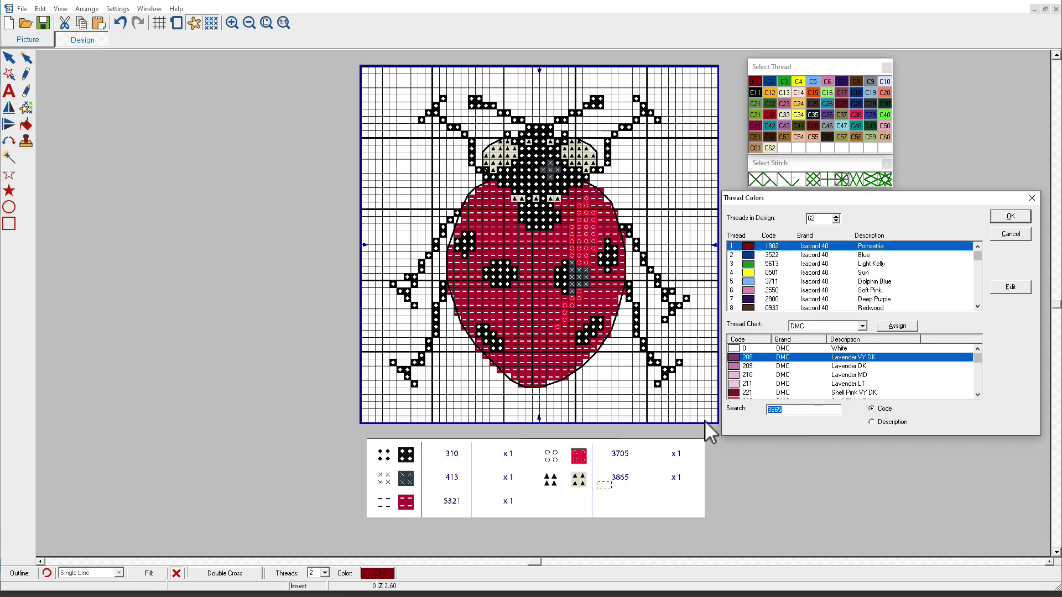
{"action": "type", "text": "310"}
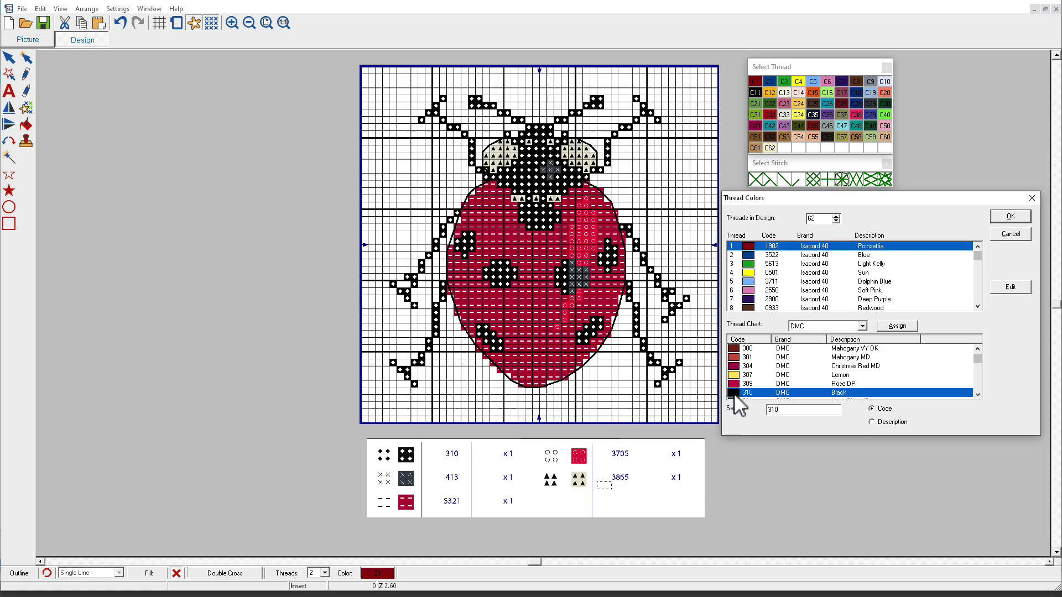
{"action": "left_click", "coordinate": [897, 327]}
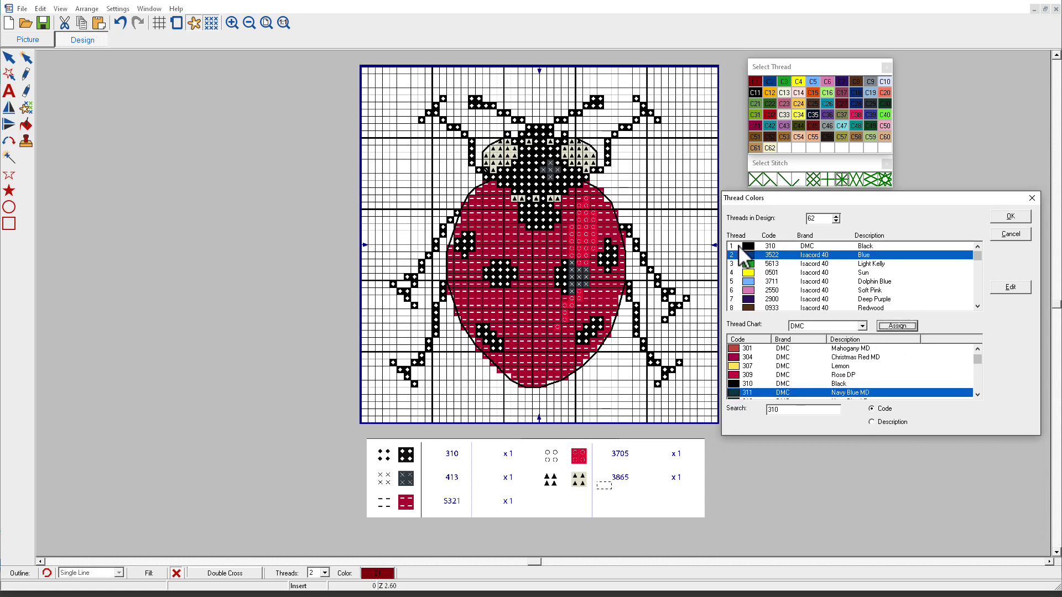
{"action": "double_click", "coordinate": [772, 410]}
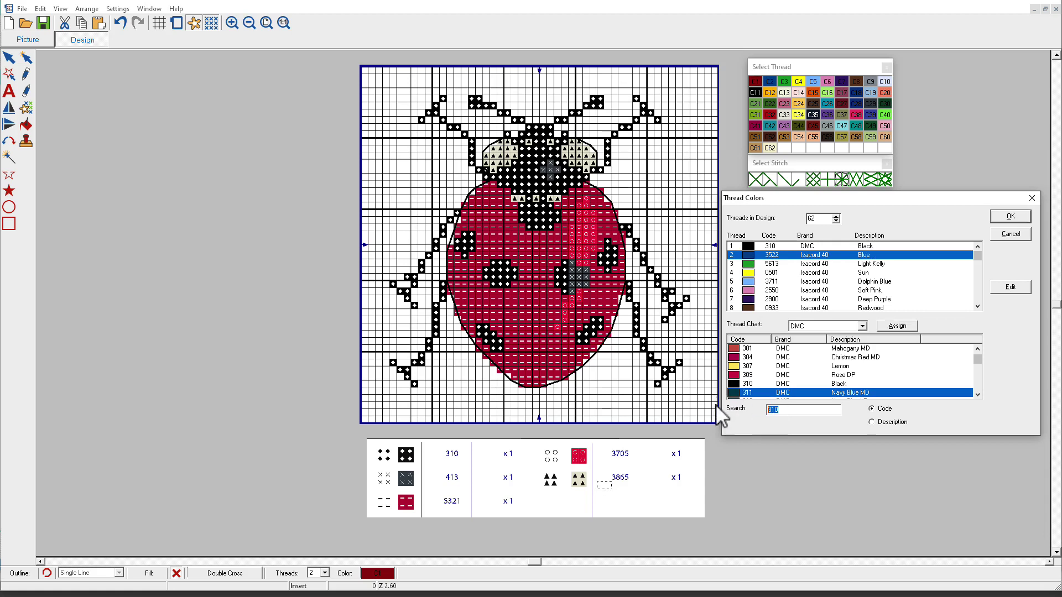
{"action": "type", "text": "413"}
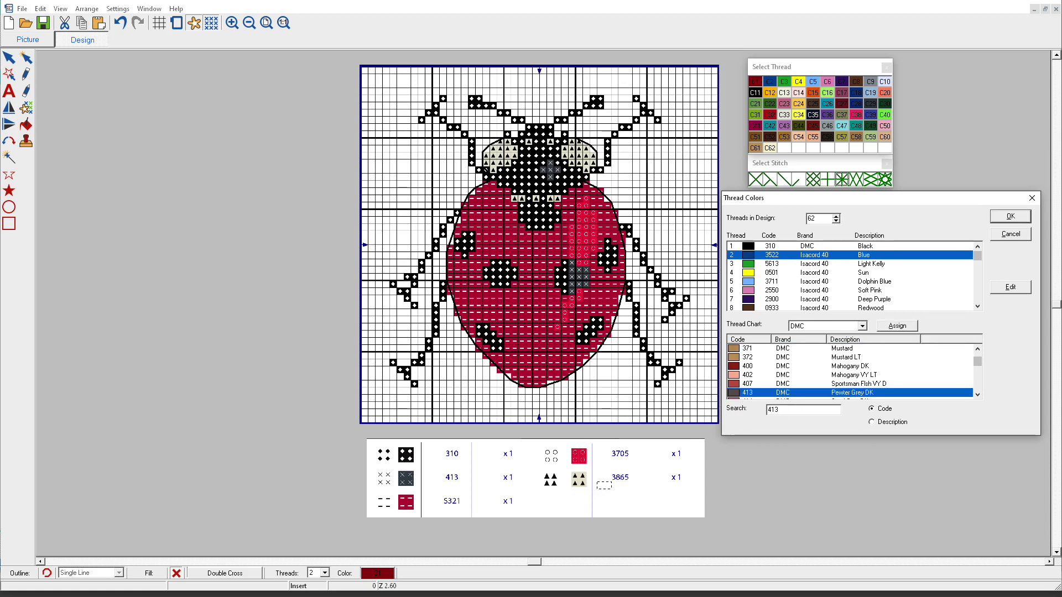
{"action": "left_click", "coordinate": [896, 326]}
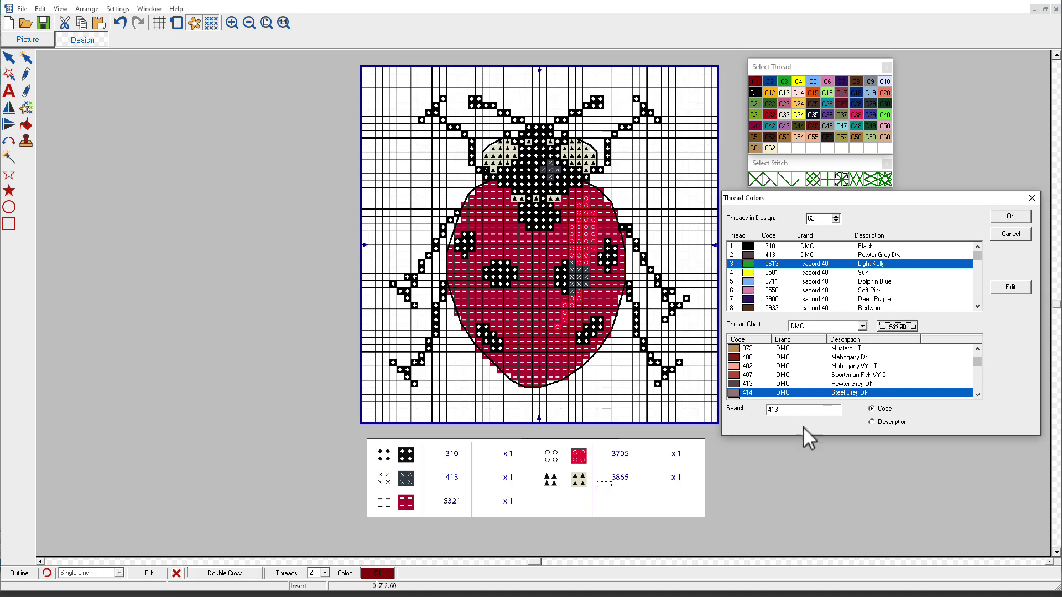
Step: Convert threads 3 and 4 to DMC 347 Salmon VY DK and DMC 3705 Melon DK
{"action": "left_click", "coordinate": [803, 409]}
{"action": "left_click_drag", "start_coordinate": [802, 409], "coordinate": [768, 410]}
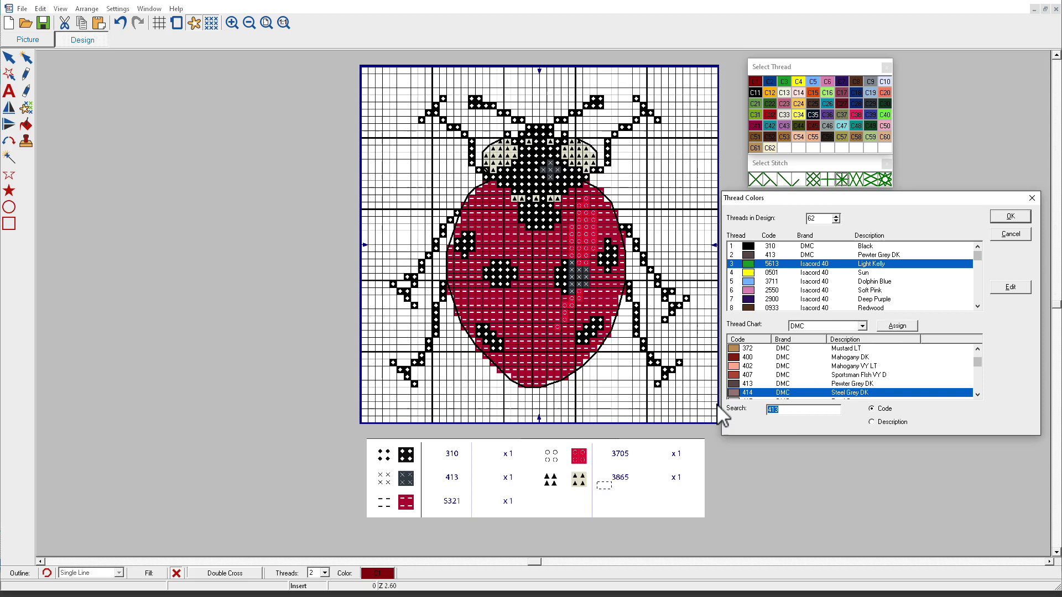
{"action": "type", "text": "53"}
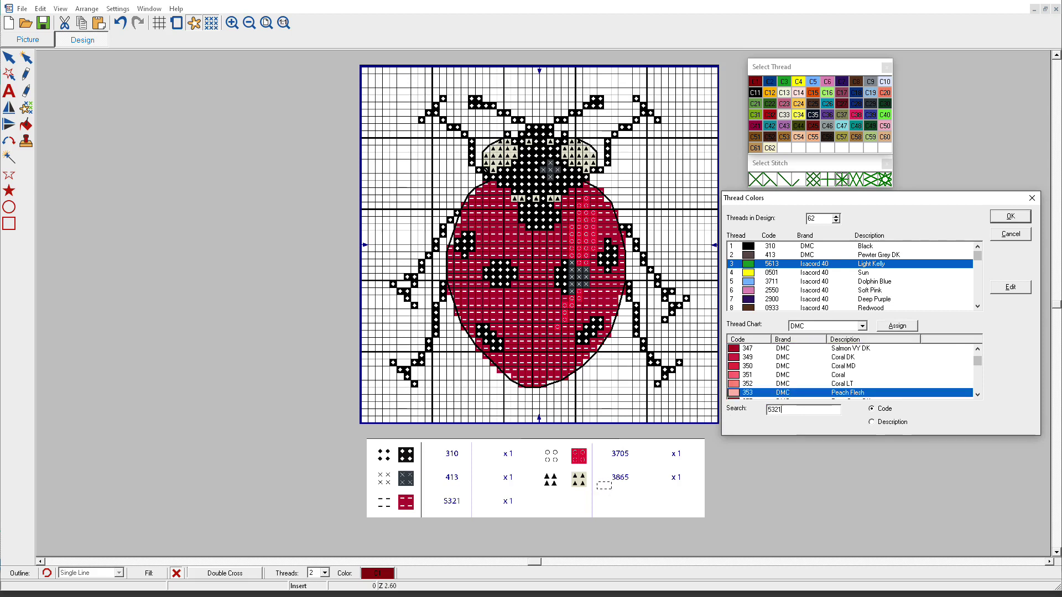
{"action": "type", "text": "21"}
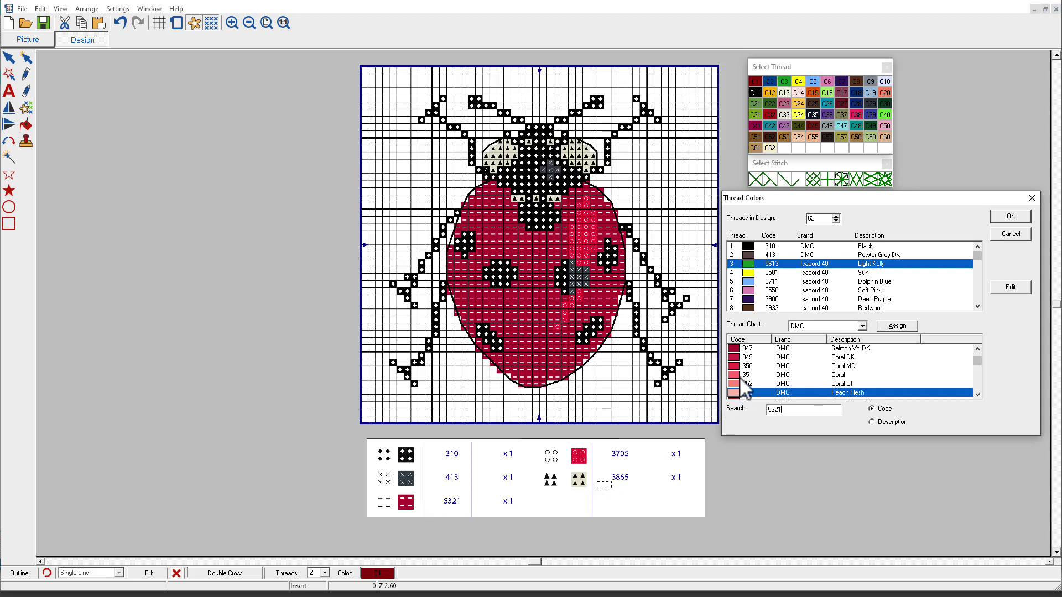
{"action": "left_click", "coordinate": [733, 352]}
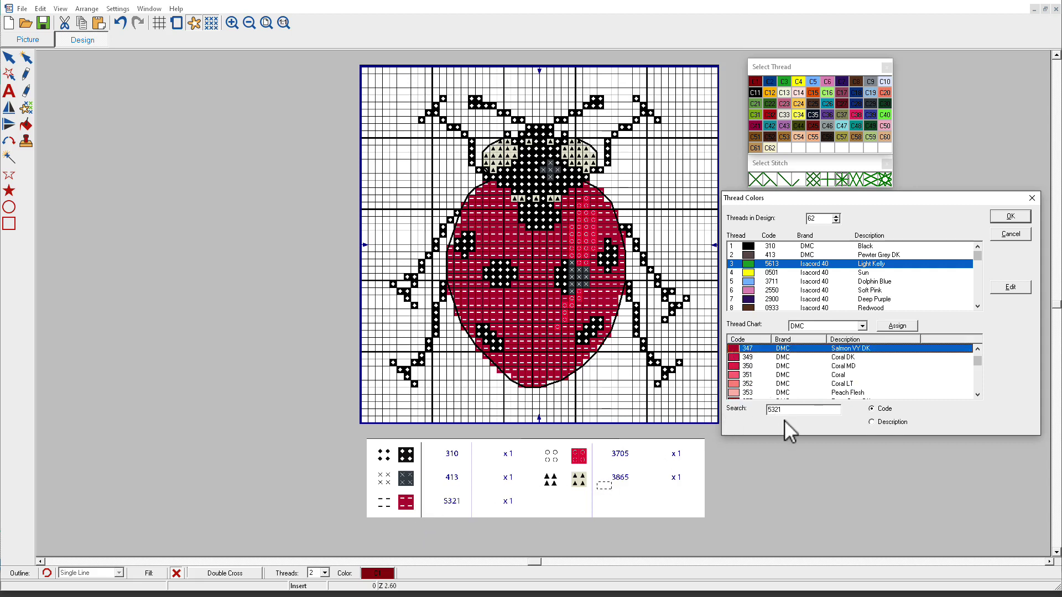
{"action": "left_click", "coordinate": [893, 327]}
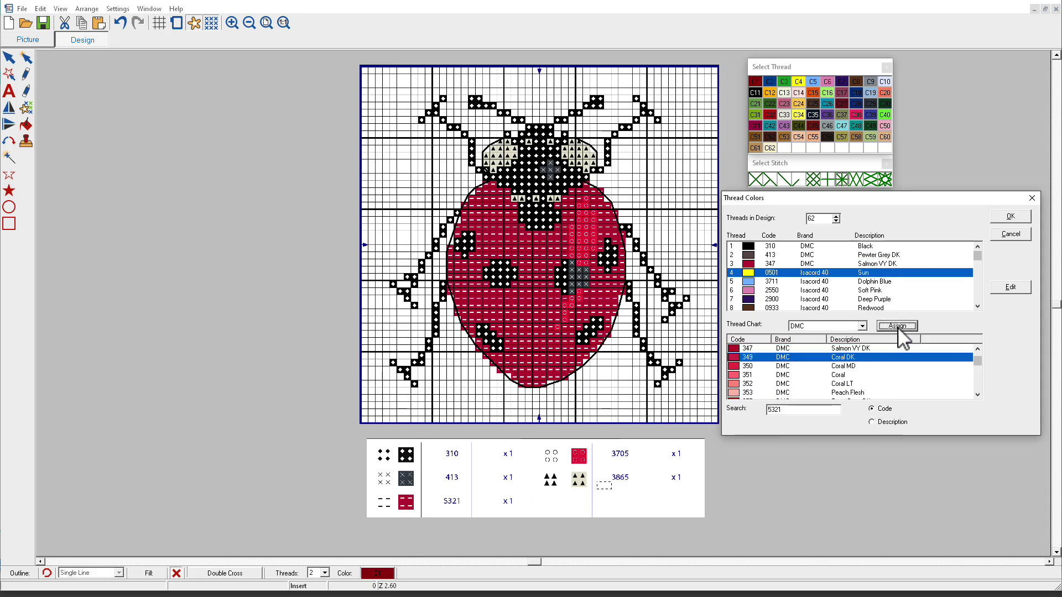
{"action": "double_click", "coordinate": [798, 409]}
{"action": "type", "text": "370"}
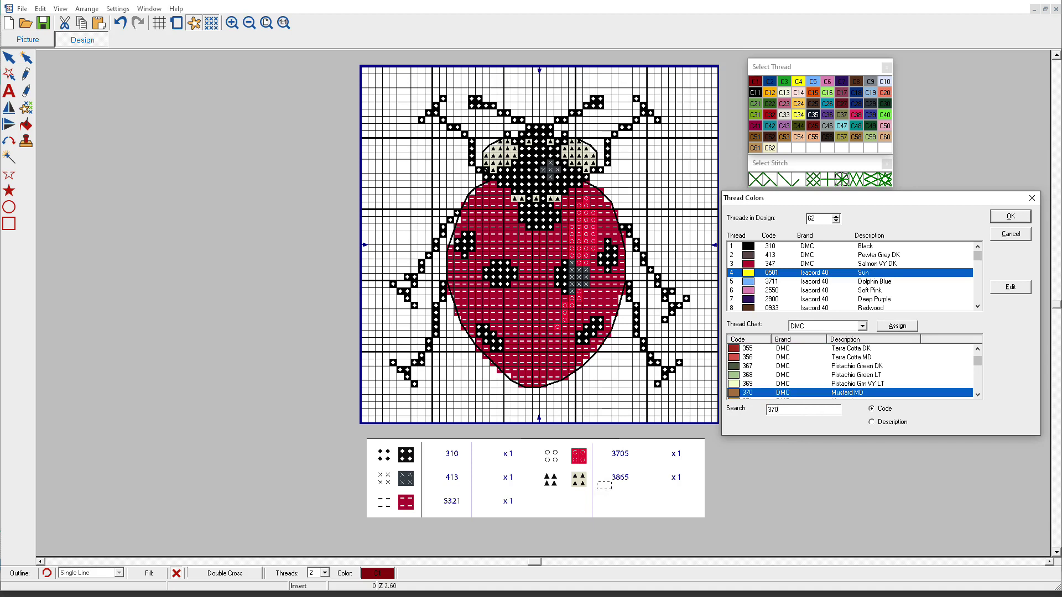
{"action": "type", "text": "5"}
{"action": "left_click", "coordinate": [903, 329]}
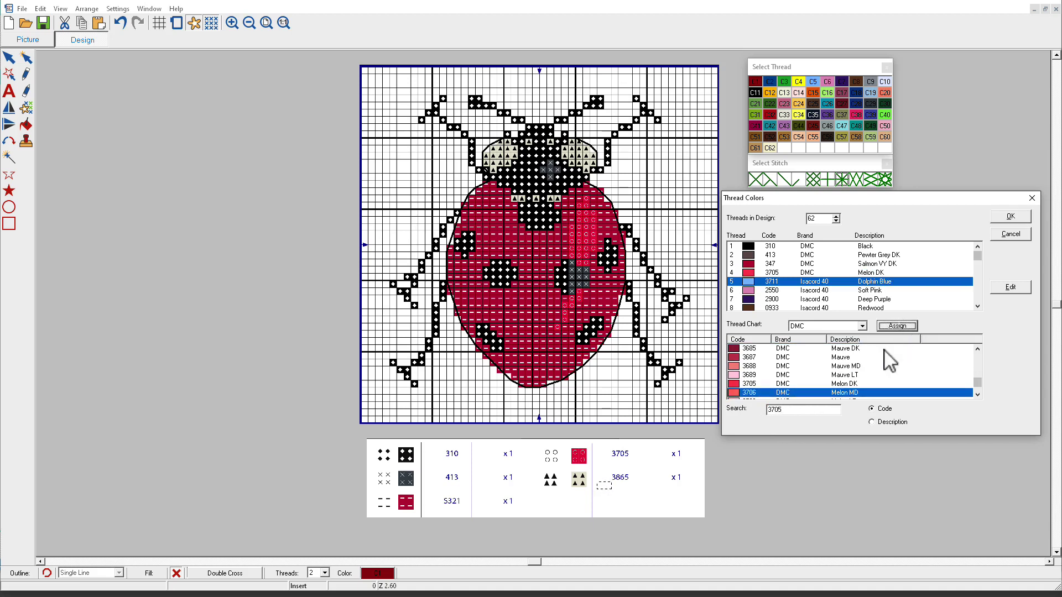
Step: Search the chart for code 3865, then switch to description search for 'white'
{"action": "left_click", "coordinate": [790, 410]}
{"action": "double_click", "coordinate": [788, 409]}
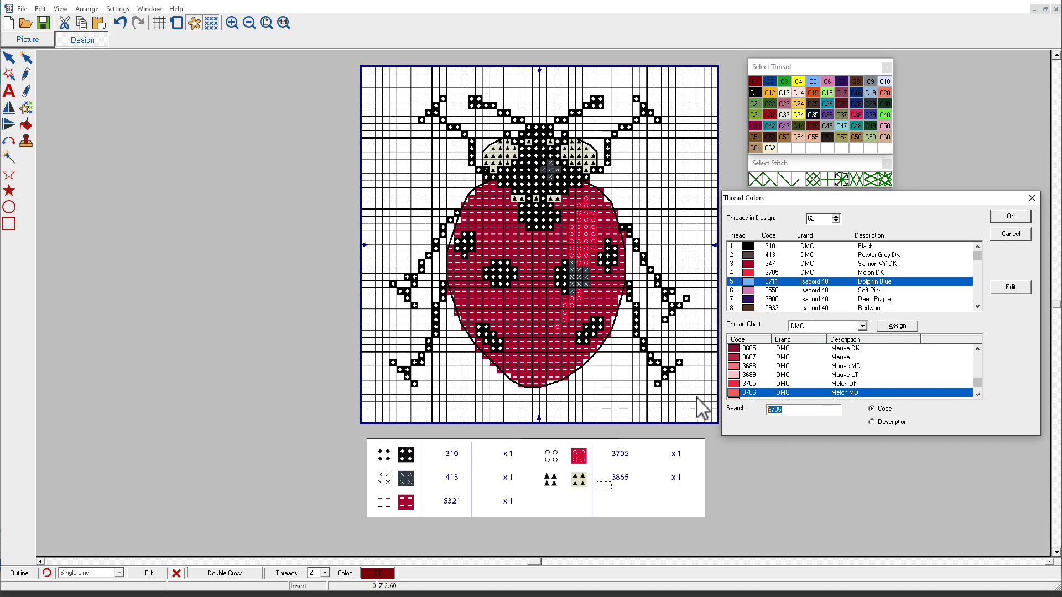
{"action": "type", "text": "3865"}
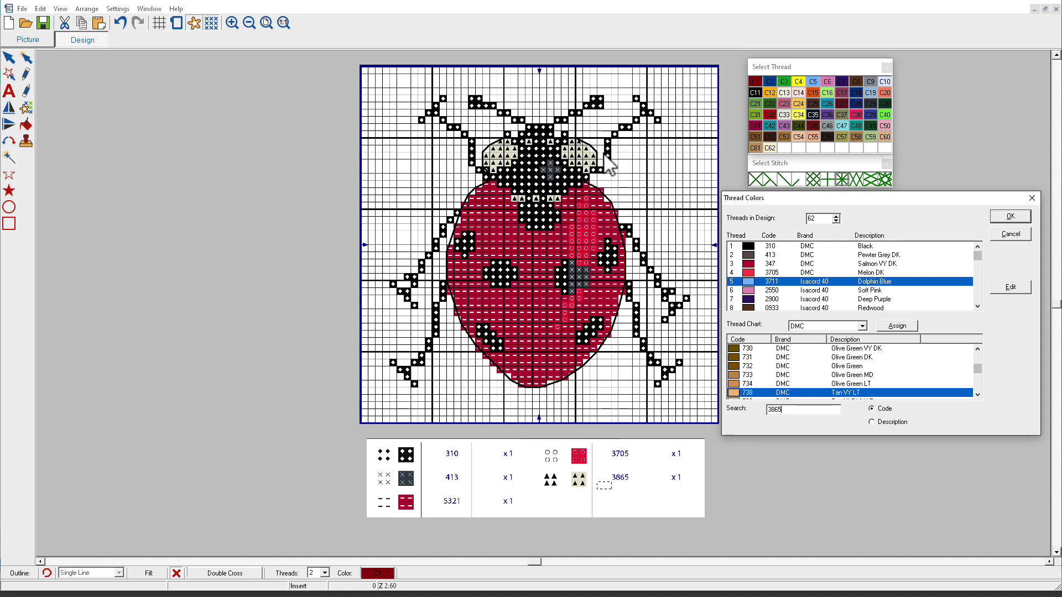
{"action": "left_click", "coordinate": [871, 422]}
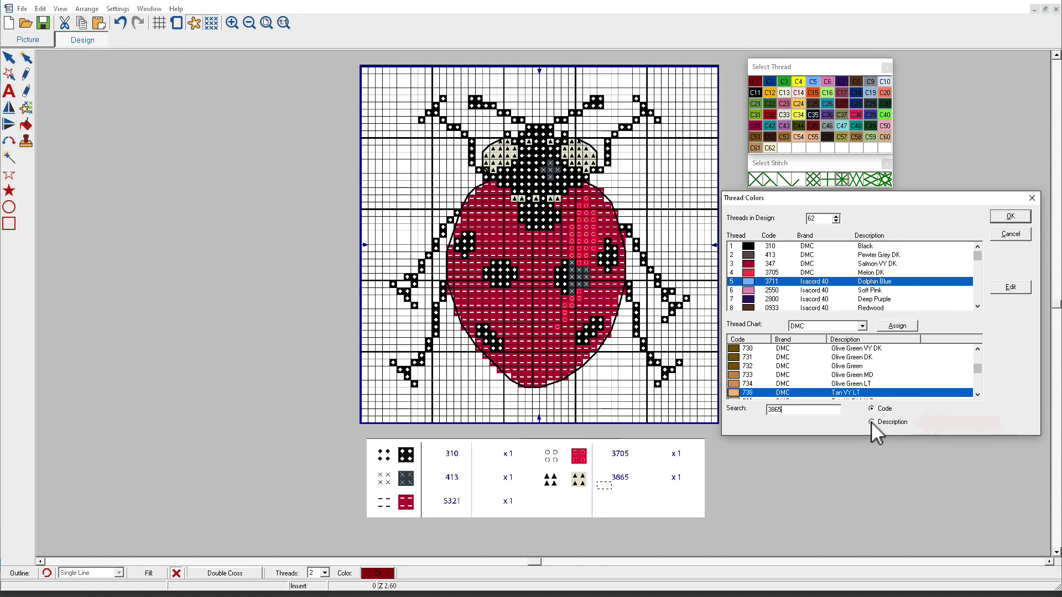
{"action": "double_click", "coordinate": [781, 410]}
{"action": "type", "text": "white"}
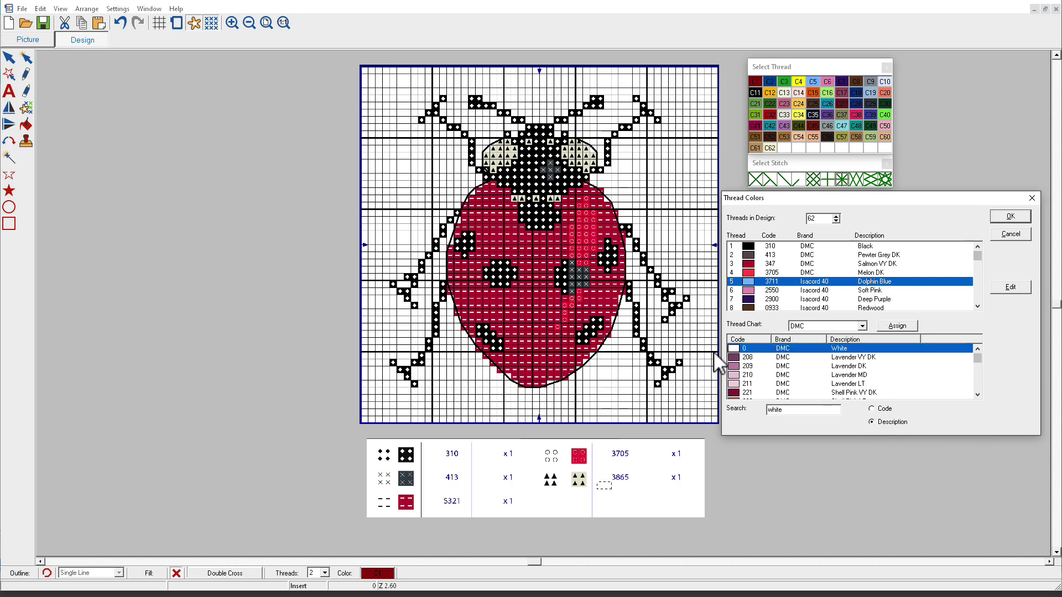
Step: Assign DMC 0 White to thread 5 and reduce Threads in Design from 62 to 5
{"action": "left_click", "coordinate": [906, 326]}
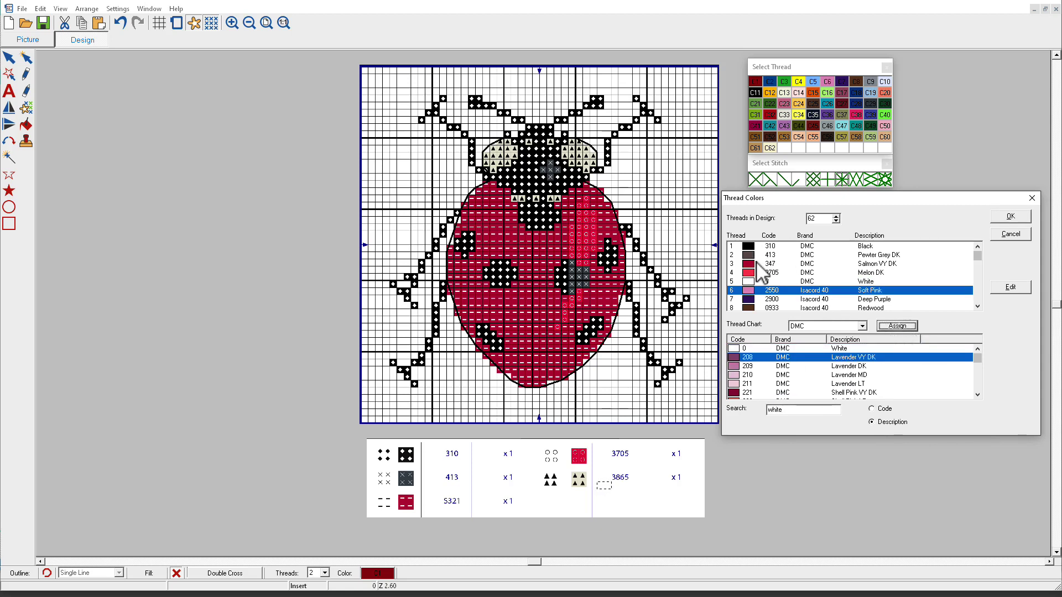
{"action": "double_click", "coordinate": [812, 218]}
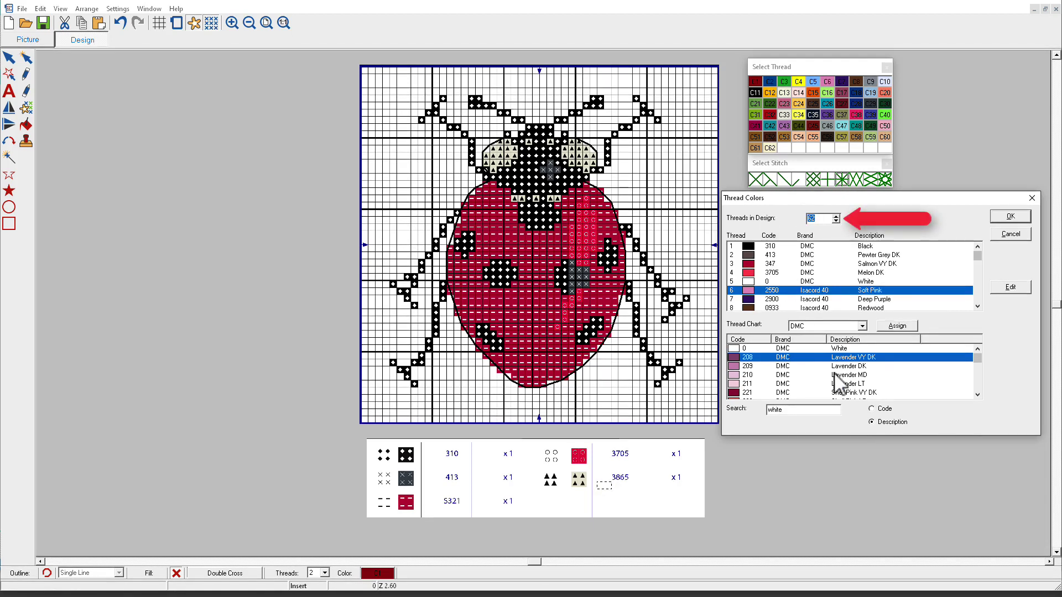
{"action": "type", "text": "5"}
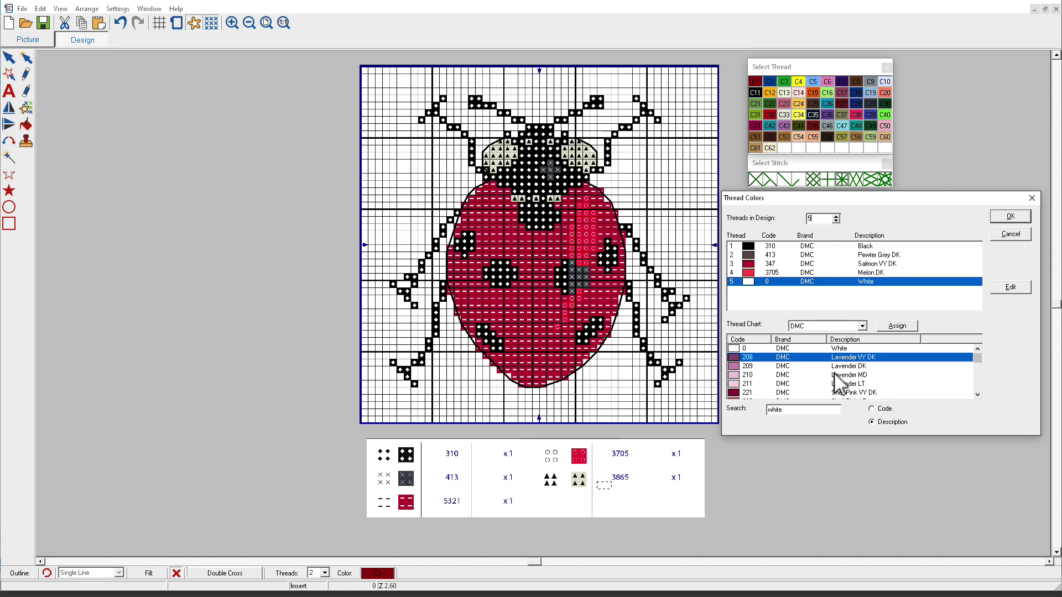
Step: Confirm the thread changes and refresh the Select Thread panel to show swatches C1–C5
{"action": "left_click", "coordinate": [1017, 219]}
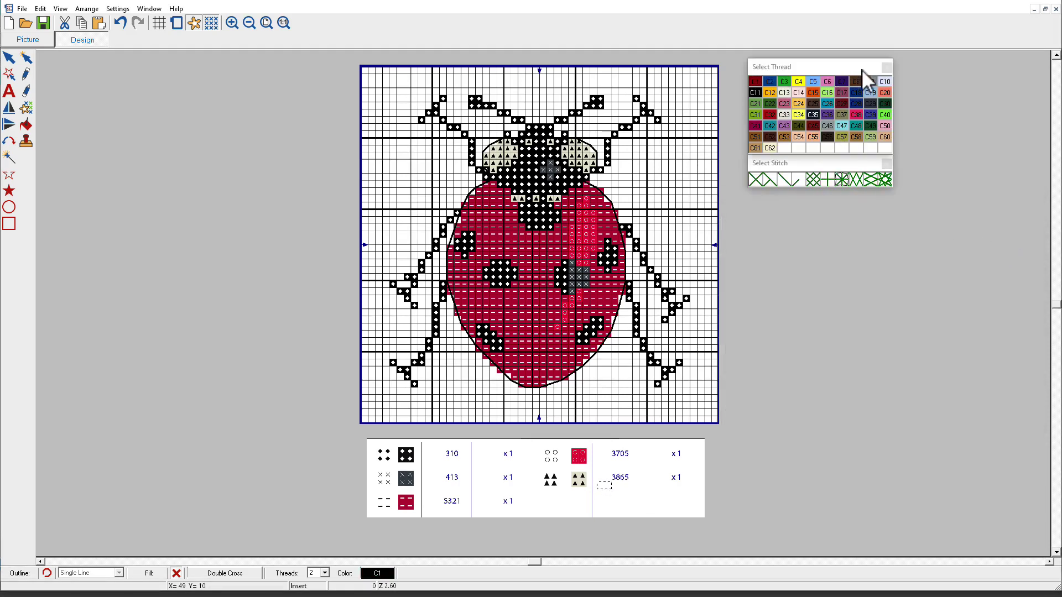
{"action": "left_click", "coordinate": [887, 68]}
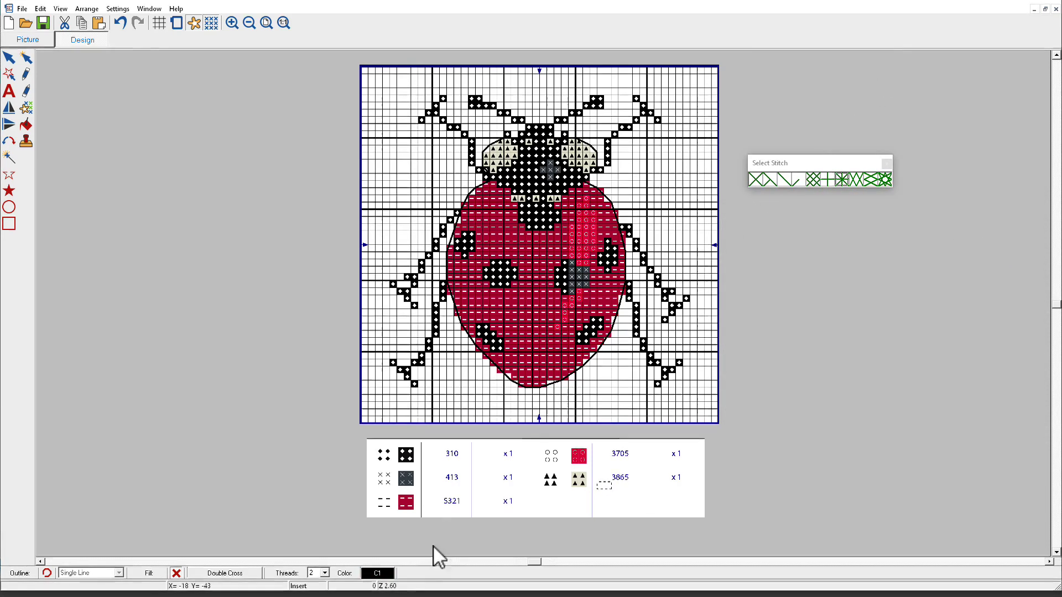
{"action": "left_click", "coordinate": [386, 575]}
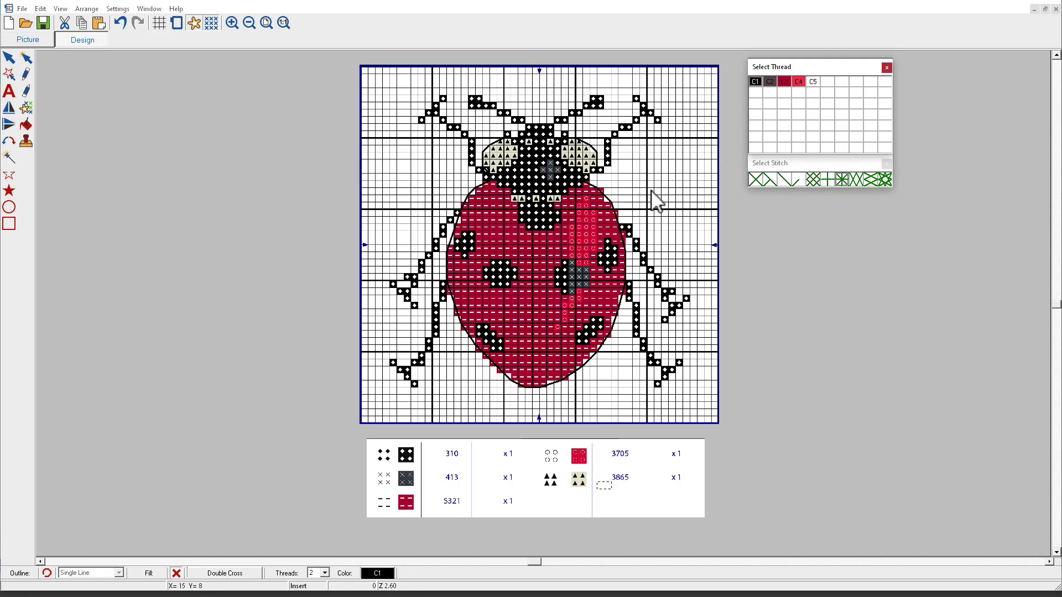
Step: Reopen Thread Colors, raise Threads in Design to 10, and select thread 6 Soft Pink
{"action": "left_click", "coordinate": [125, 9]}
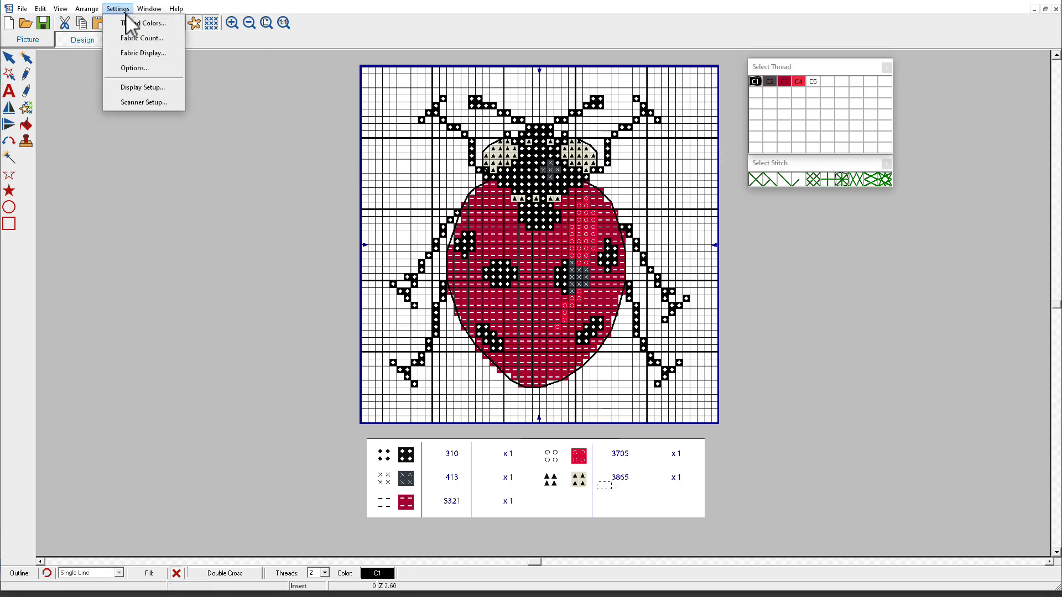
{"action": "left_click", "coordinate": [127, 22]}
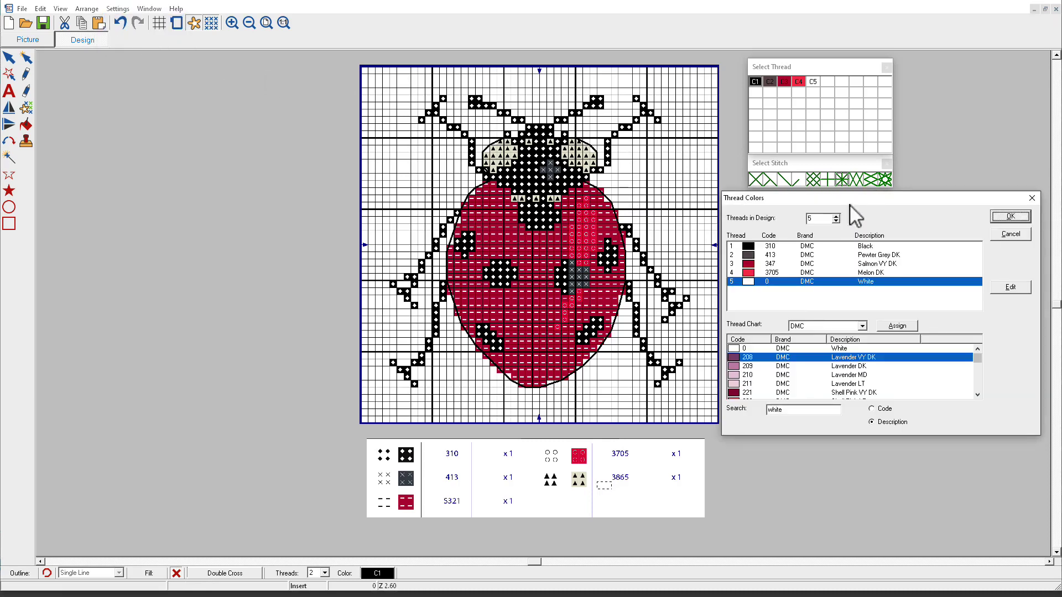
{"action": "double_click", "coordinate": [824, 219]}
{"action": "type", "text": "10"}
{"action": "left_click", "coordinate": [781, 290]}
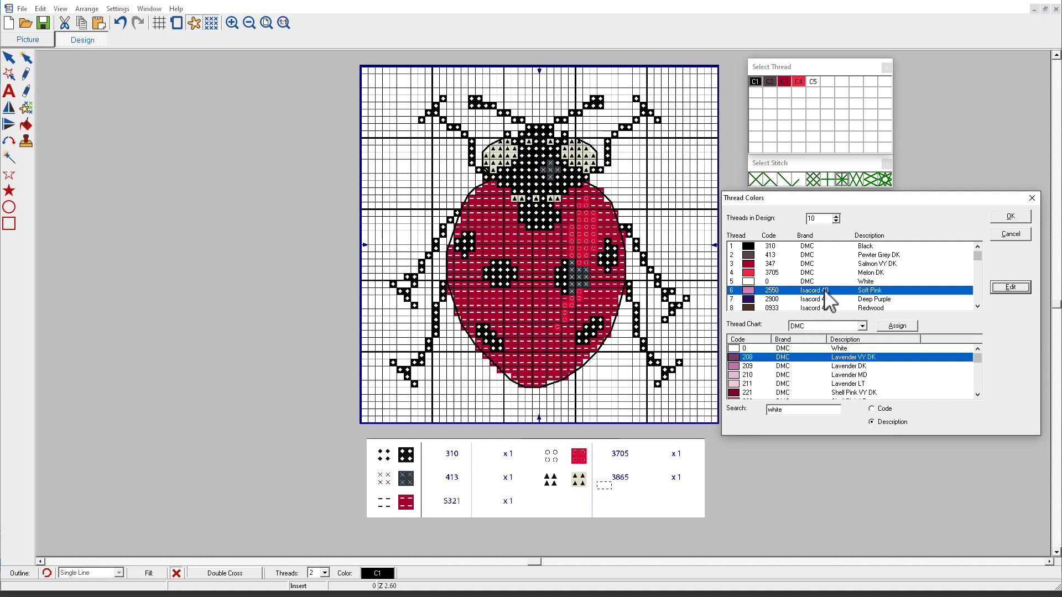
Step: Edit thread 6 to code 3865 and brand DMC, clearing the Soft Pink description
{"action": "left_click", "coordinate": [1017, 288]}
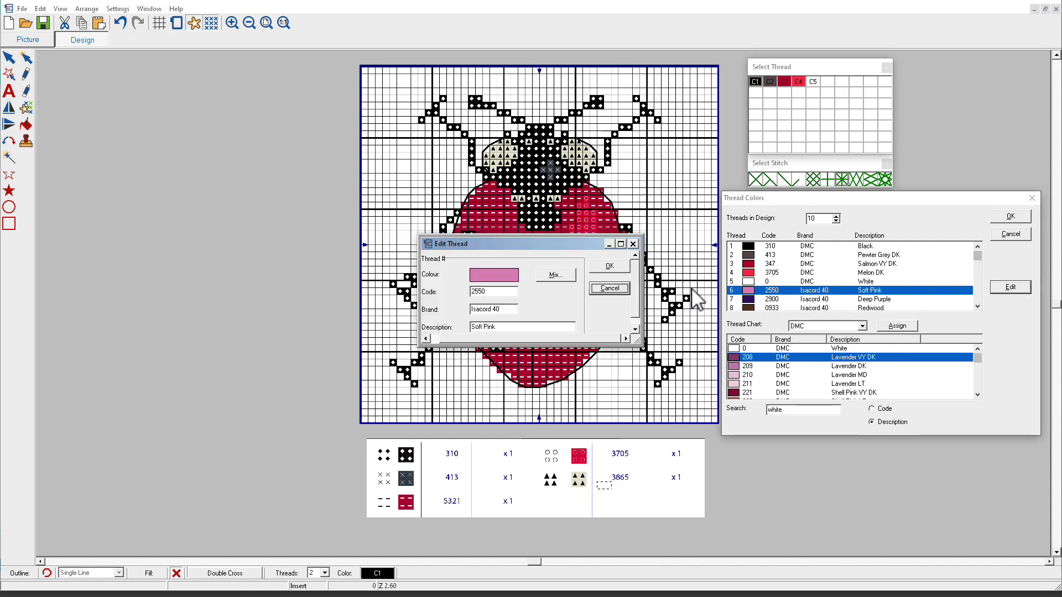
{"action": "left_click_drag", "start_coordinate": [508, 293], "coordinate": [450, 290]}
{"action": "type", "text": "3865"}
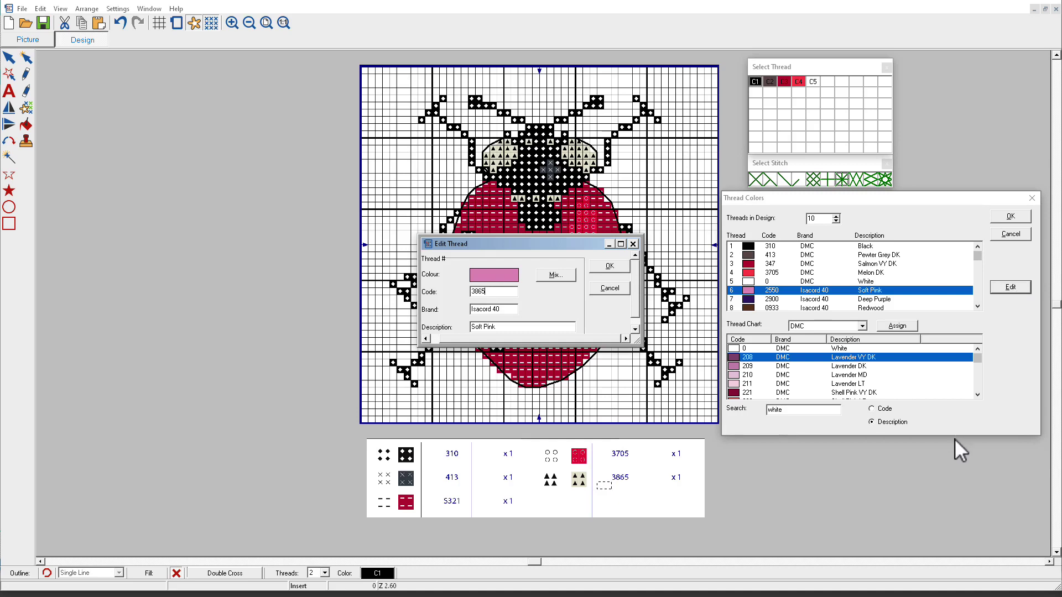
{"action": "left_click_drag", "start_coordinate": [501, 310], "coordinate": [433, 305]}
{"action": "type", "text": "DMC"}
{"action": "left_click_drag", "start_coordinate": [506, 327], "coordinate": [443, 325]}
{"action": "key", "text": "BackSpace"}
Step: Mix a custom light beige colour for thread 6
{"action": "left_click", "coordinate": [559, 276]}
{"action": "left_click", "coordinate": [733, 331]}
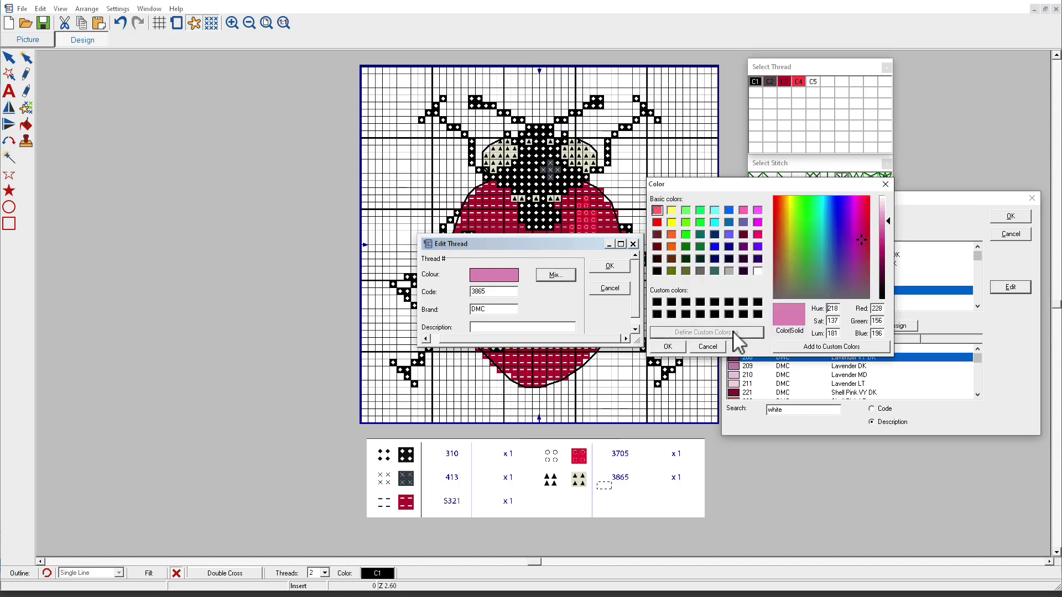
{"action": "left_click", "coordinate": [786, 270]}
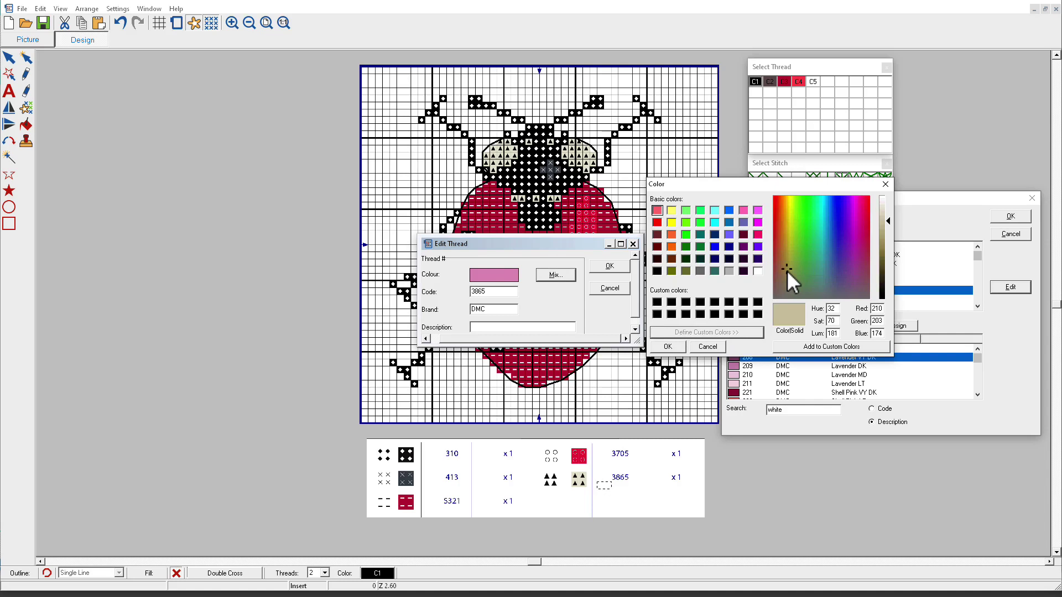
{"action": "left_click", "coordinate": [889, 219]}
{"action": "left_click_drag", "start_coordinate": [890, 221], "coordinate": [890, 218]}
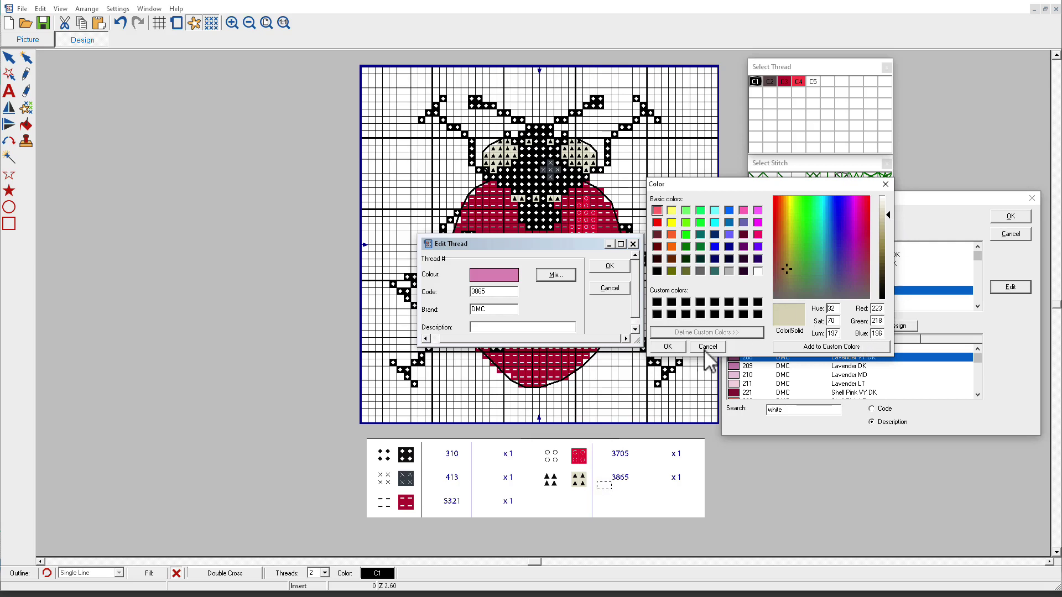
{"action": "left_click", "coordinate": [666, 347]}
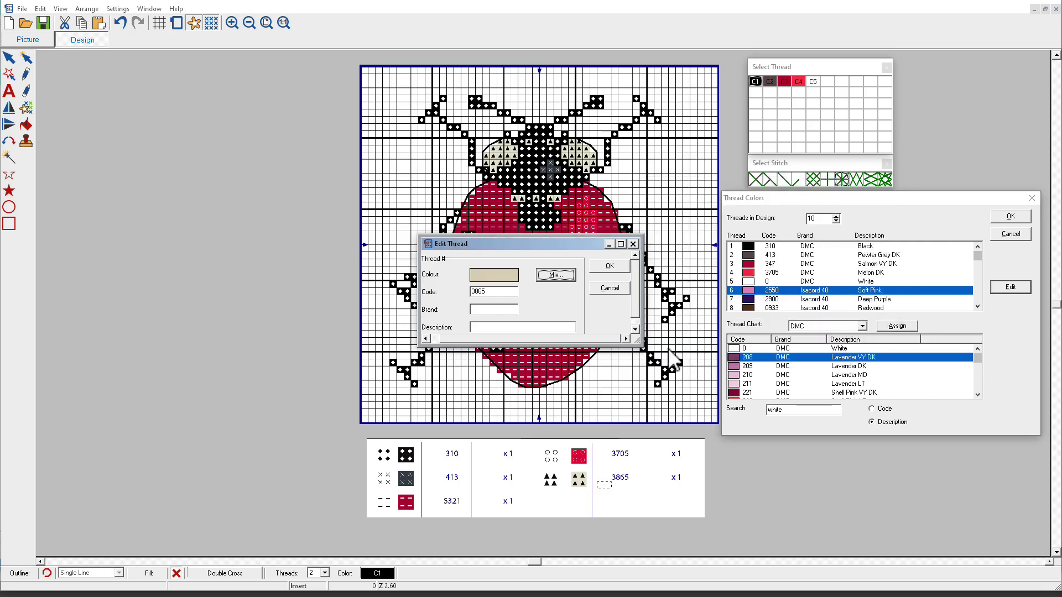
Step: Save thread 6 and trim Threads in Design from 10 to 6
{"action": "left_click", "coordinate": [607, 267]}
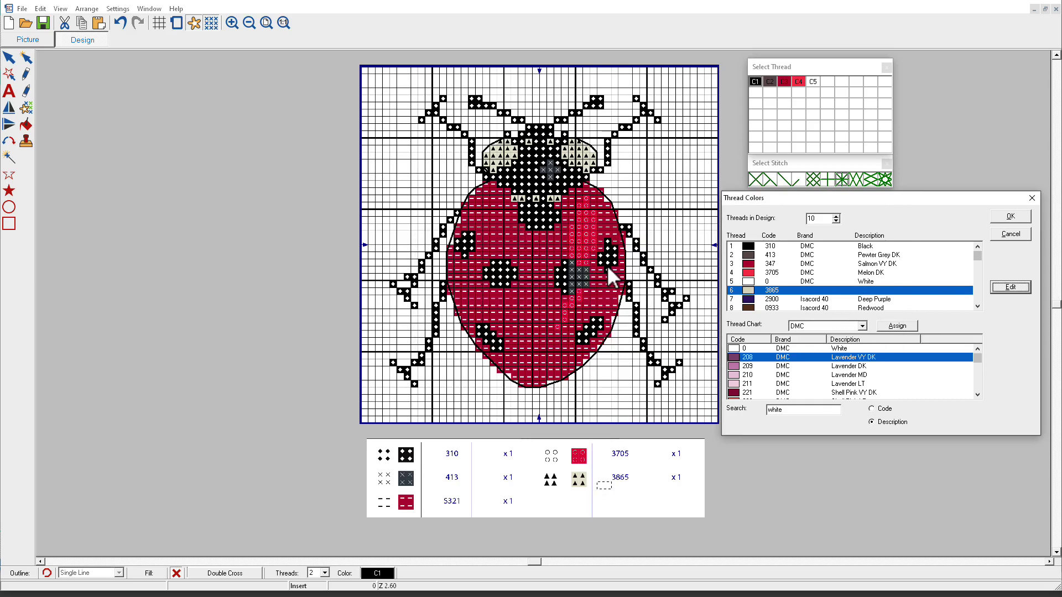
{"action": "double_click", "coordinate": [814, 218]}
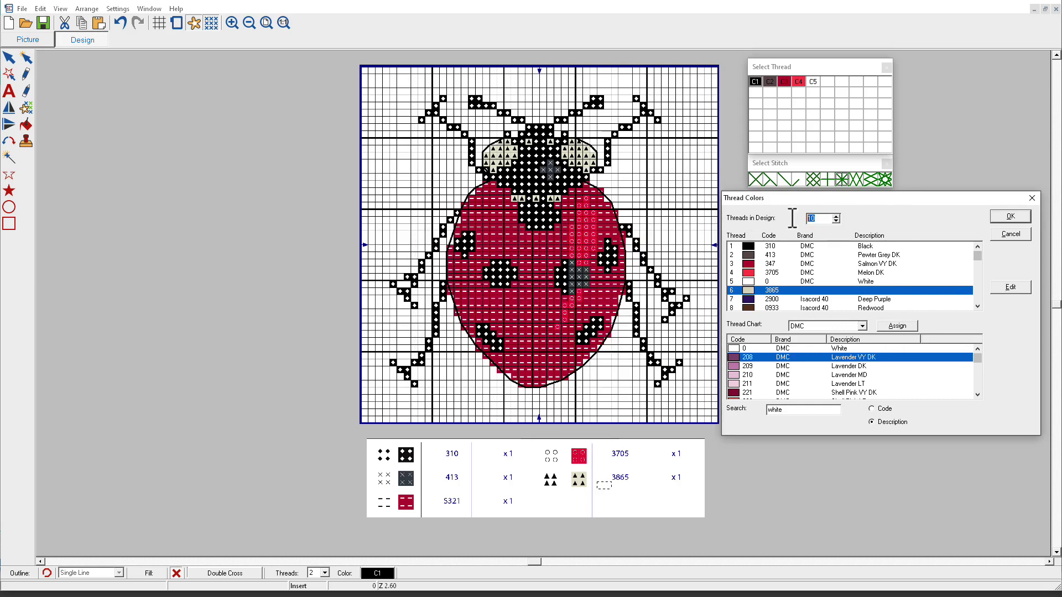
{"action": "type", "text": "6"}
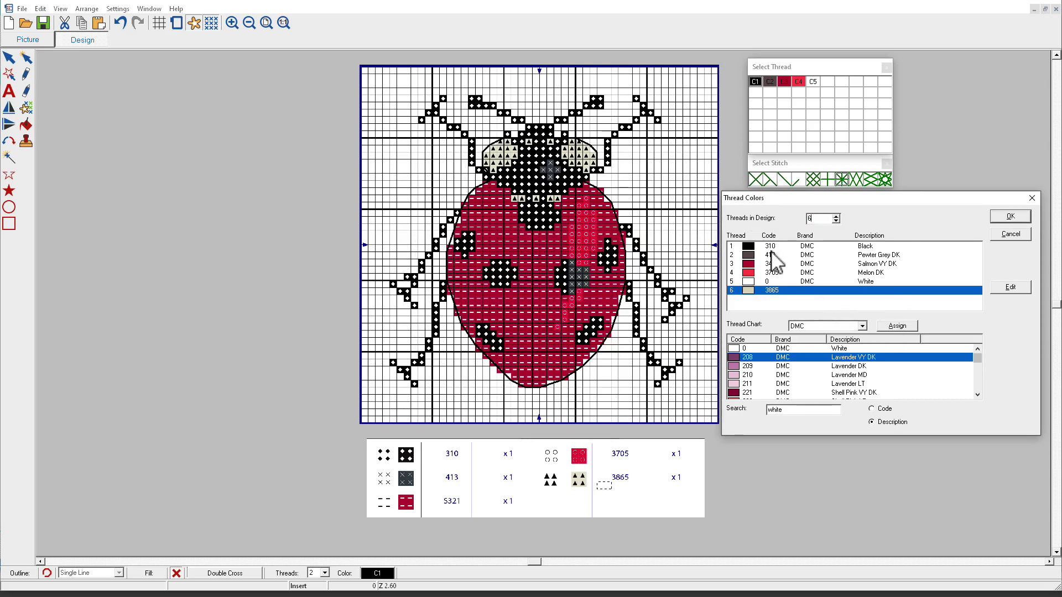
{"action": "left_click", "coordinate": [1010, 217]}
Step: Refresh the Select Thread panel to show swatches C1–C6 and choose the Stitch tool
{"action": "left_click", "coordinate": [889, 69]}
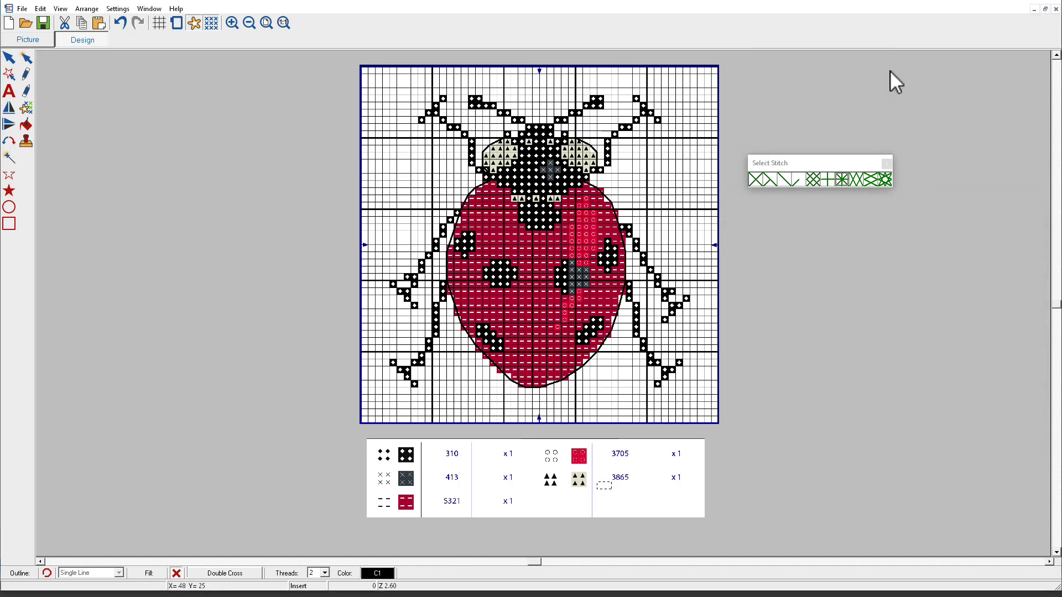
{"action": "left_click", "coordinate": [379, 575]}
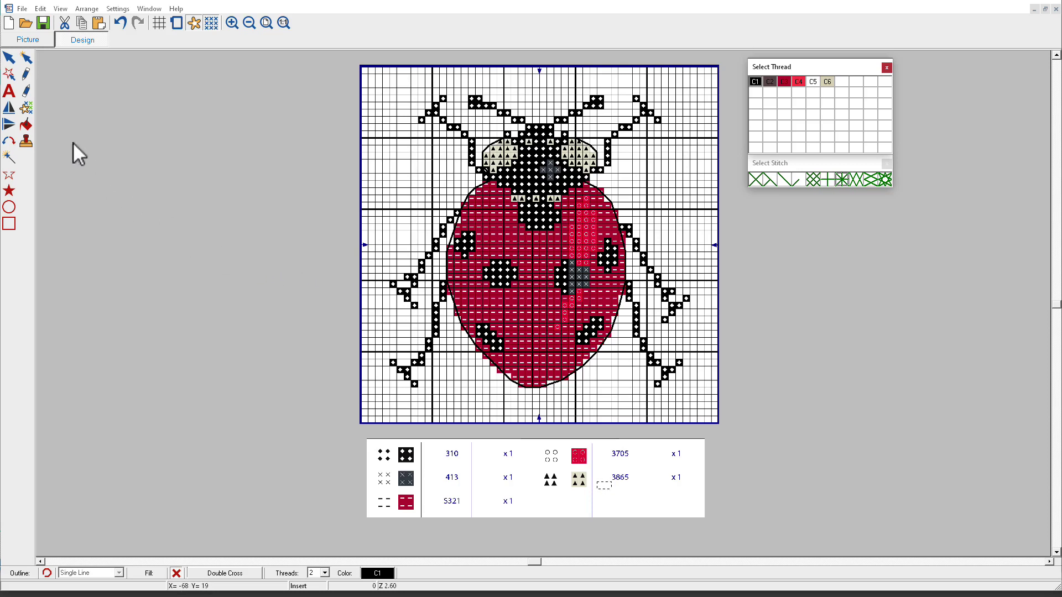
{"action": "left_click", "coordinate": [21, 106]}
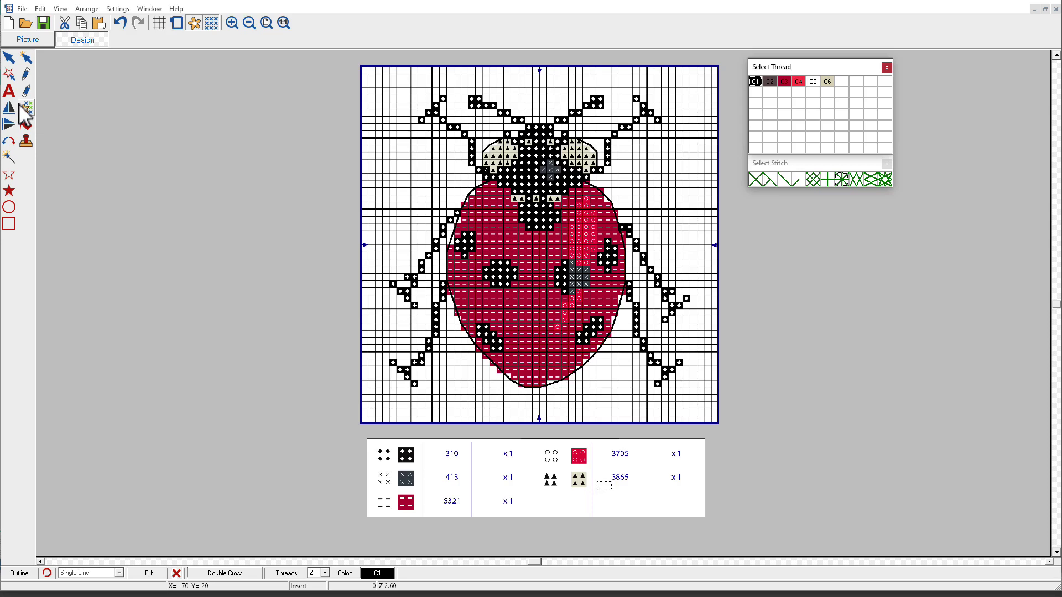